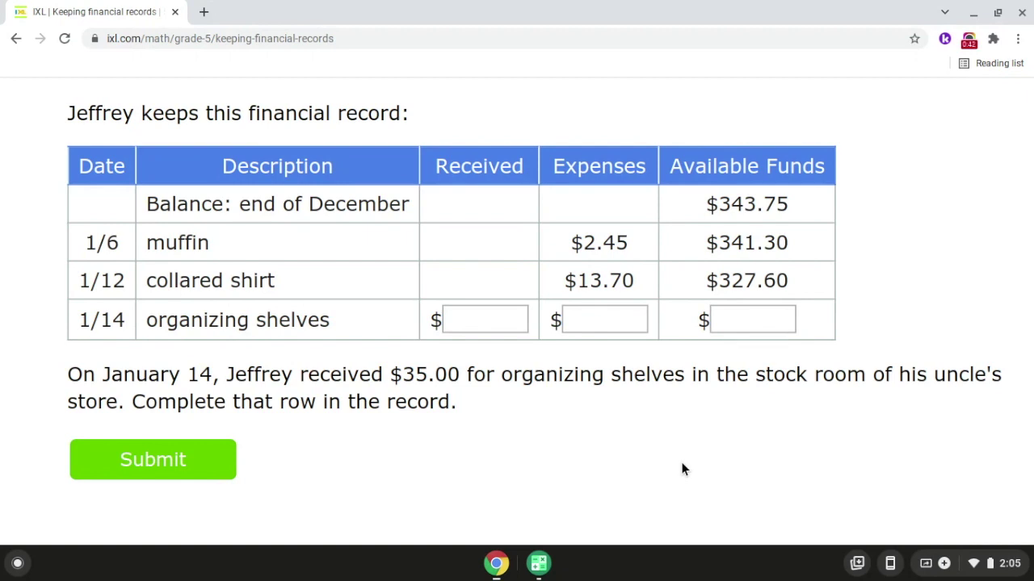
Enter $35.00 received for the 1/14 organizing shelves row and bring up the Calculator
left_click(500, 316)
type("35.00")
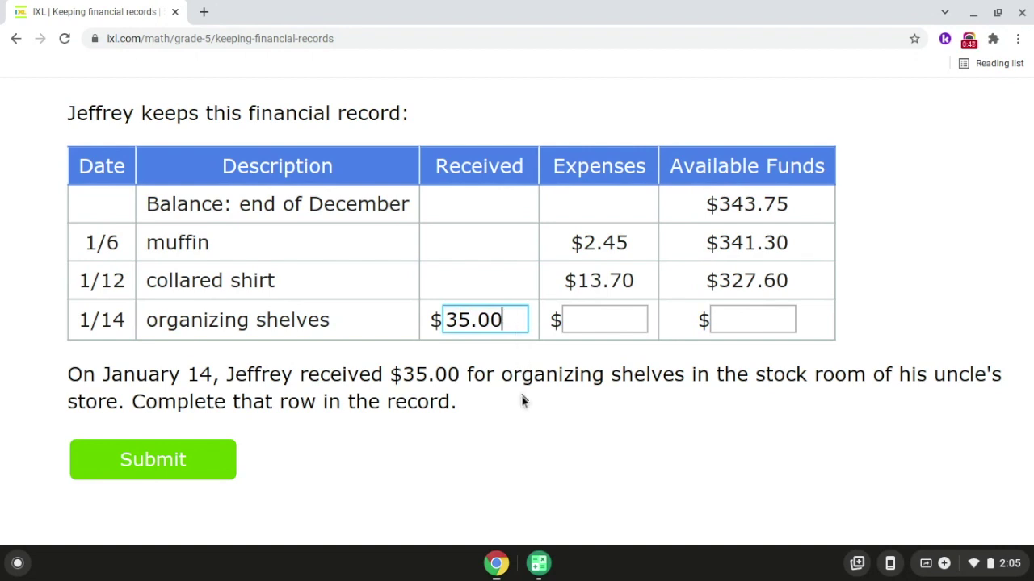
left_click(522, 422)
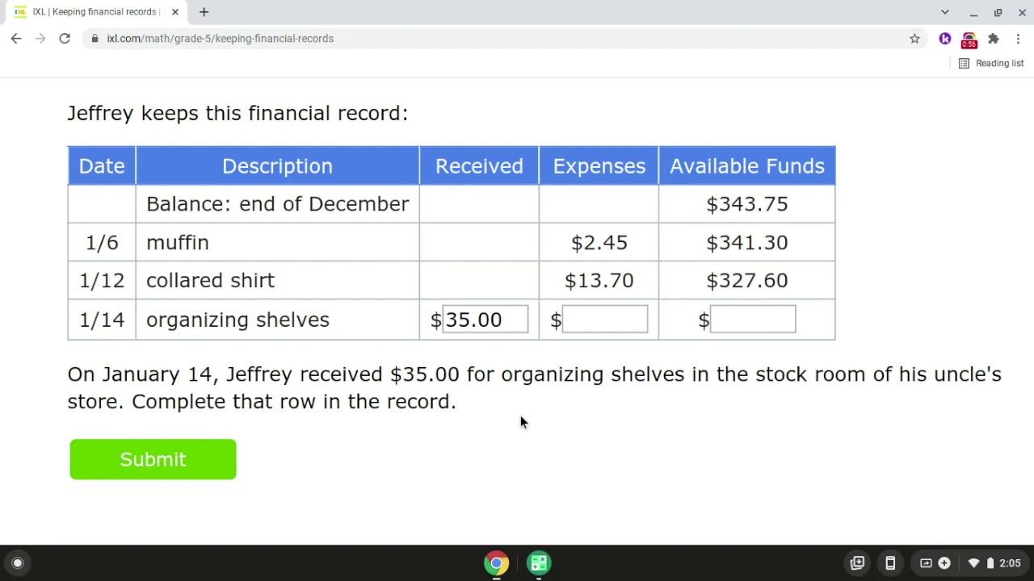
left_click(539, 563)
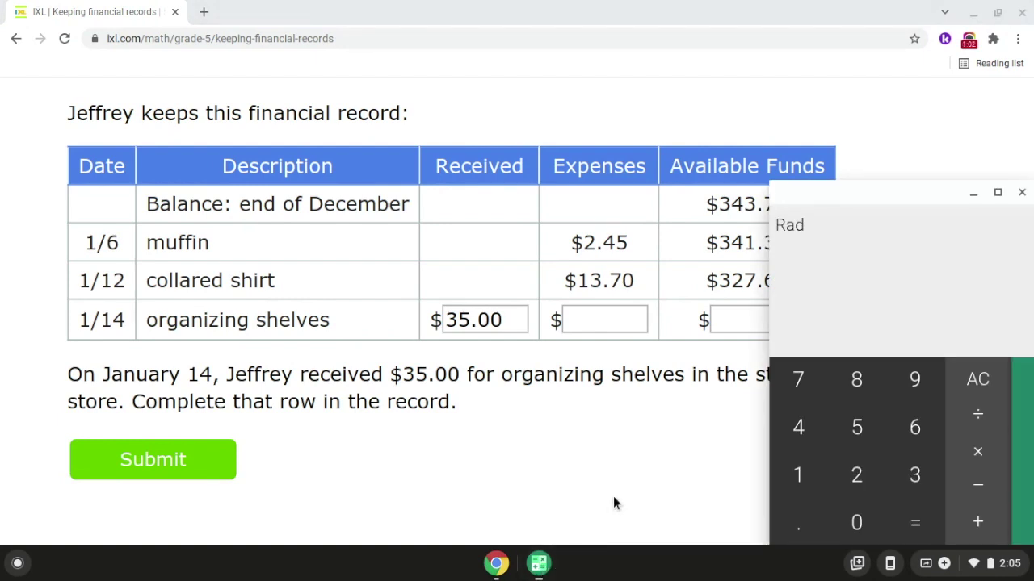
Calculate 327.60 + 35.00 in the Calculator, getting 362.6
type("327.60 +")
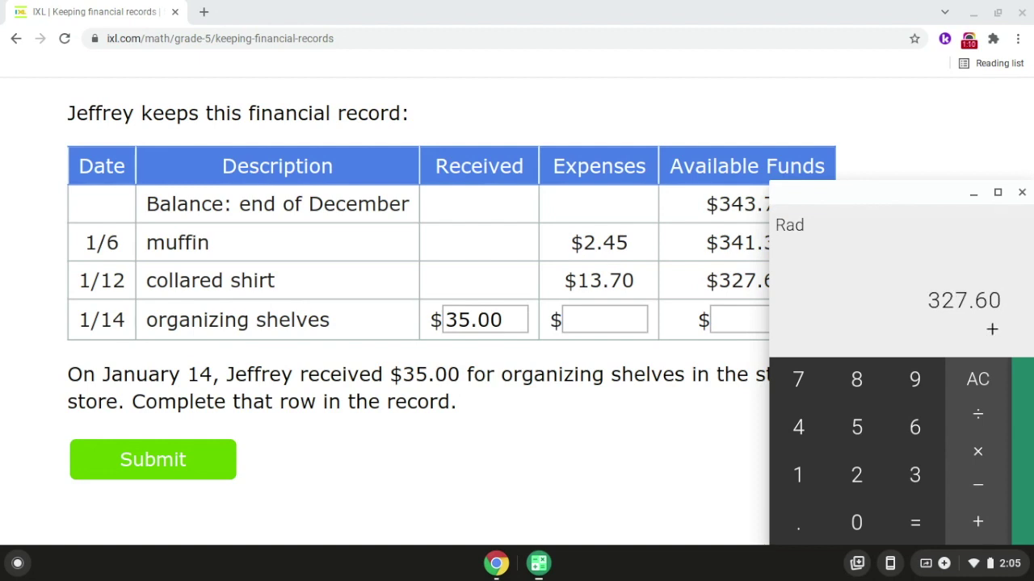
type(" 35.00")
key("Return")
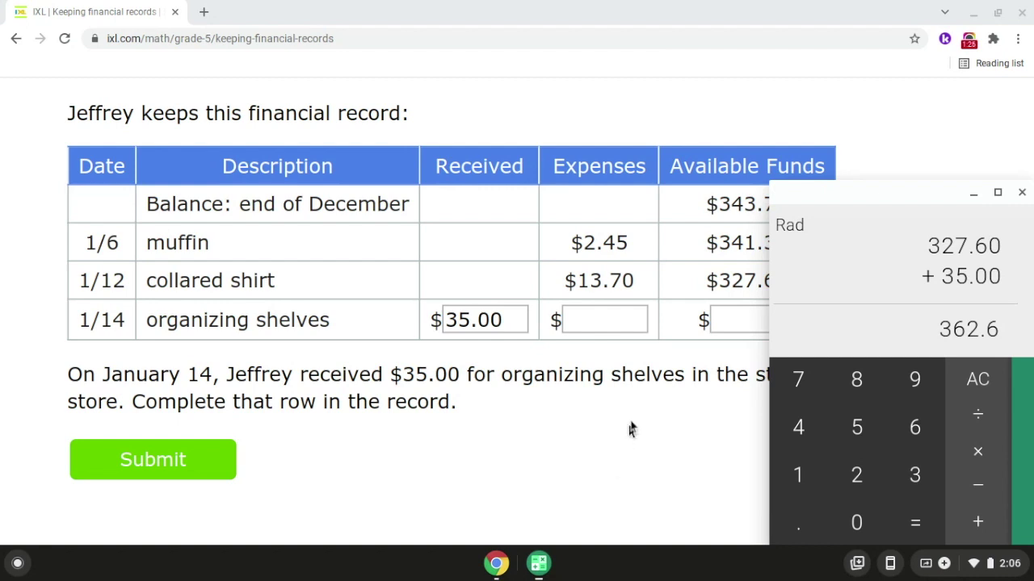
Enter $362.60 as available funds for the 1/14 row and submit
left_click(736, 318)
type("3")
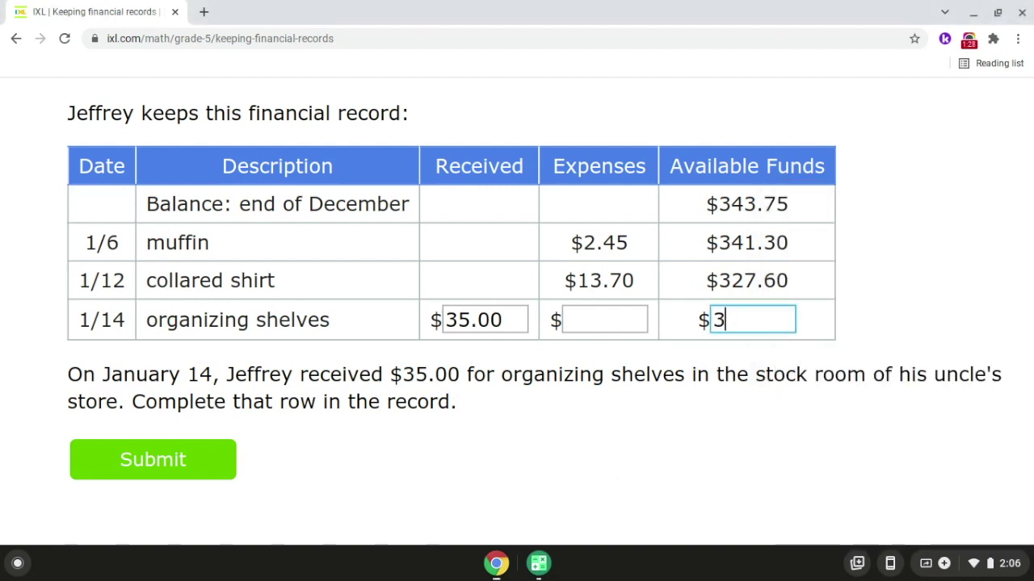
type("62.60")
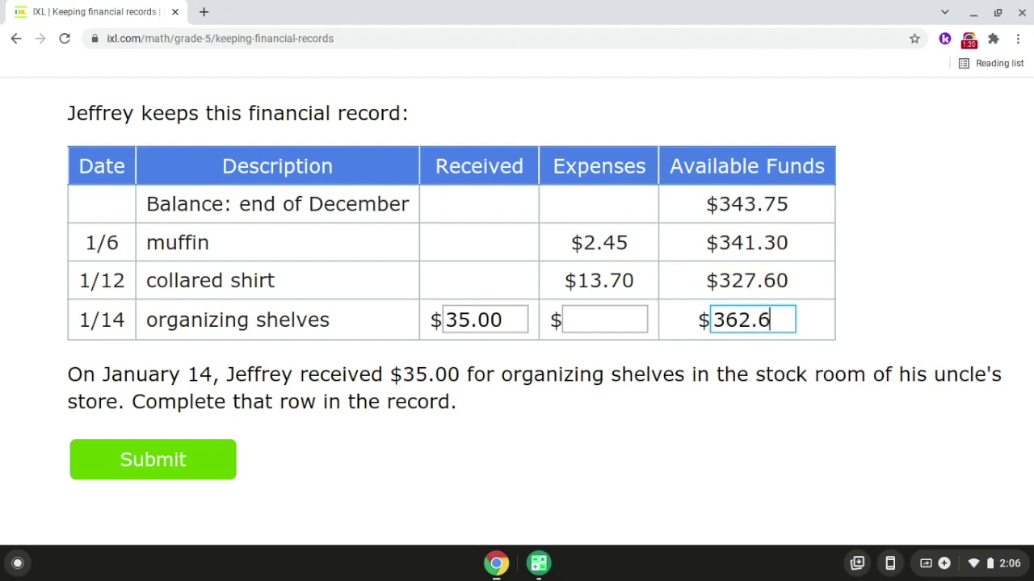
left_click(732, 458)
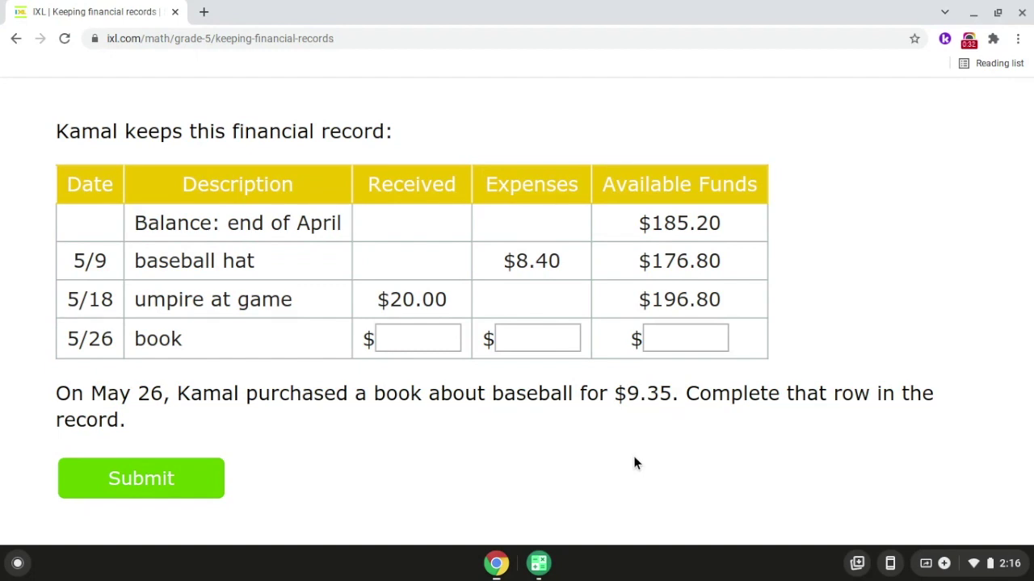
Enter the $9.35 book expense in the 5/26 row and bring up the Calculator
left_click(558, 331)
type("9")
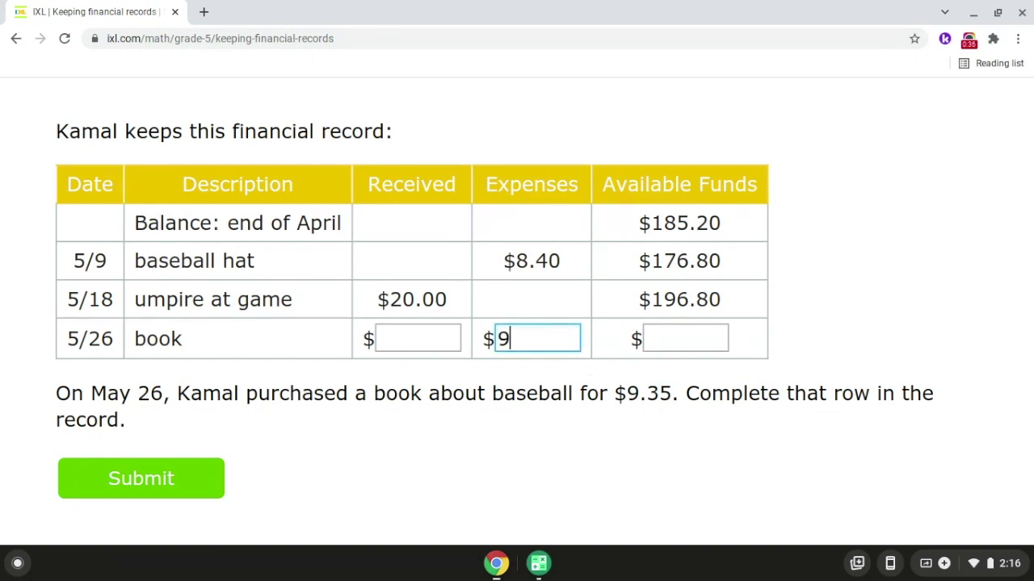
type(".35")
left_click(573, 441)
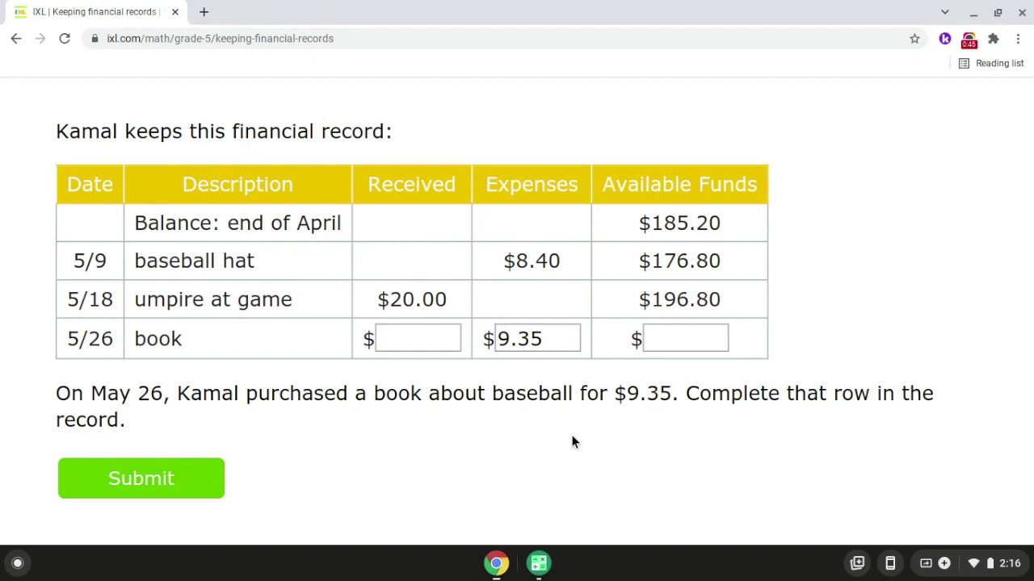
left_click(538, 563)
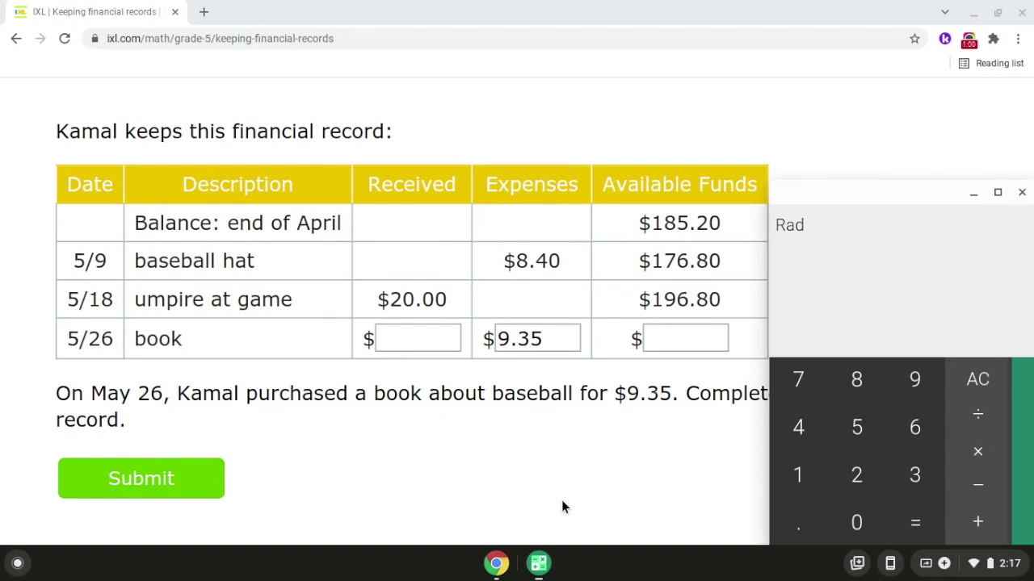
Calculate 196.80 − 9.35 = 187.45, then return to the 5/26 Available Funds box
type("196.80")
type("-")
type("9.35")
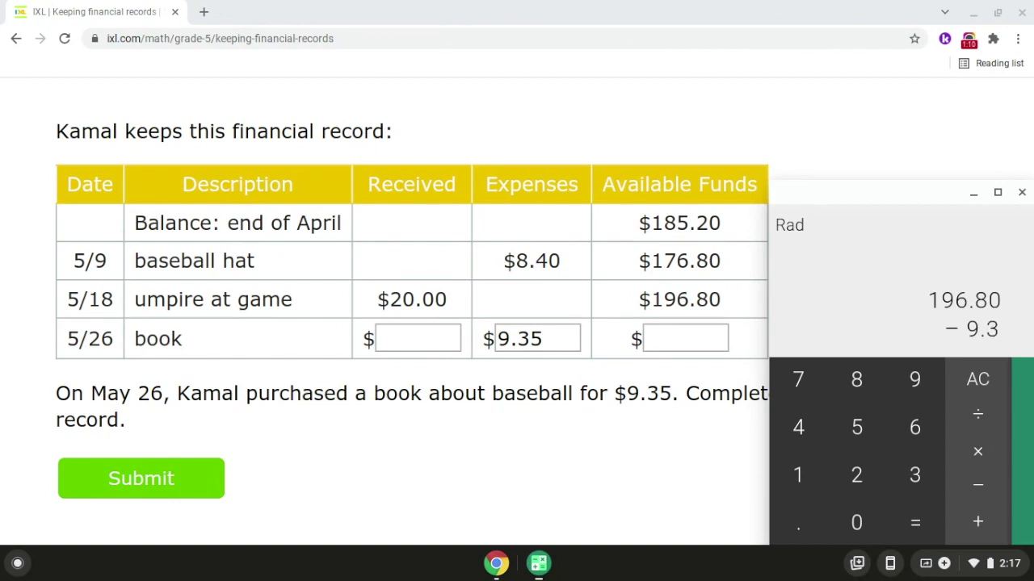
key("Return")
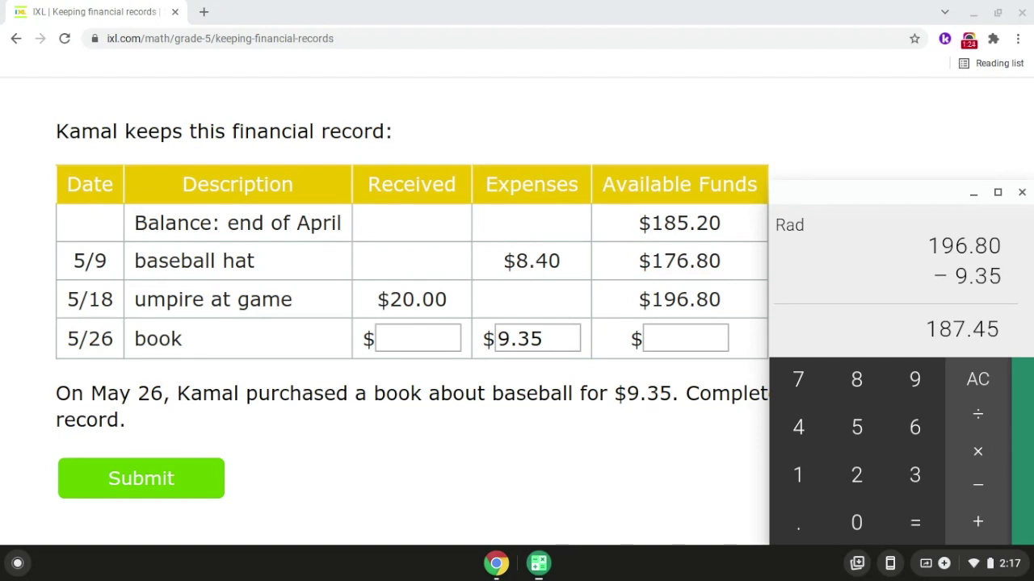
left_click(678, 340)
Enter $187.45 as available funds for the 5/26 book row and submit
type("187")
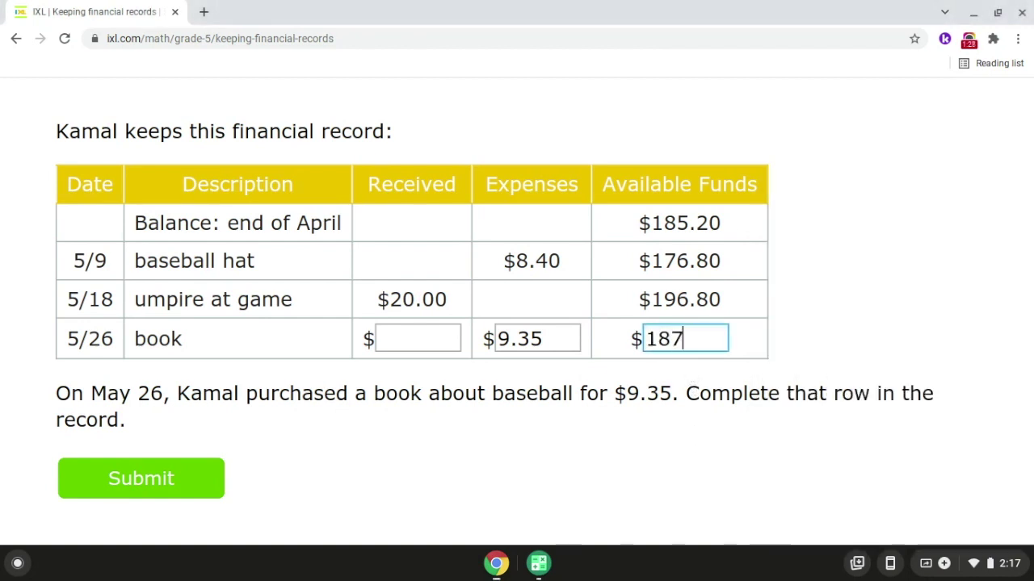
type(".45")
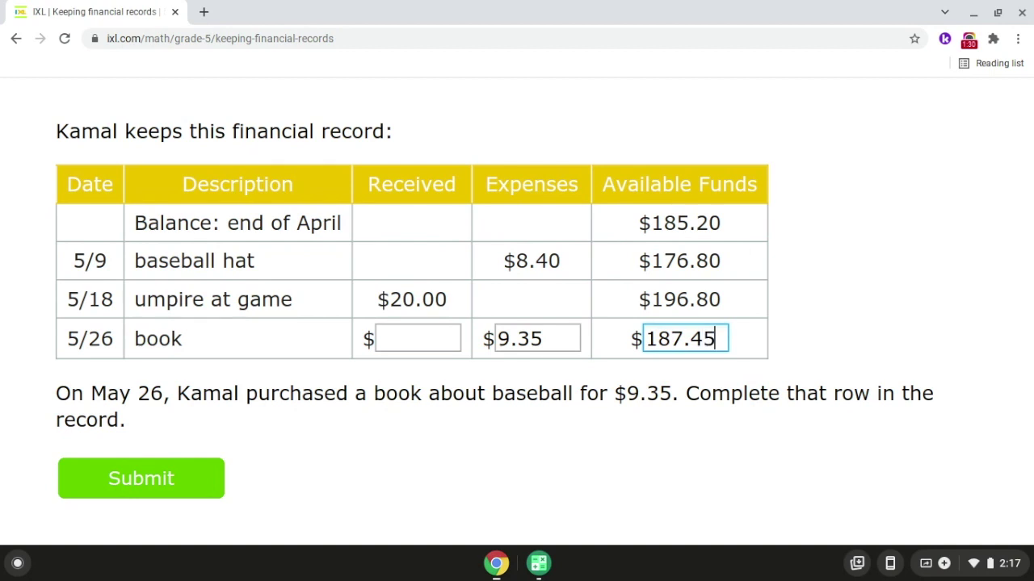
left_click(685, 446)
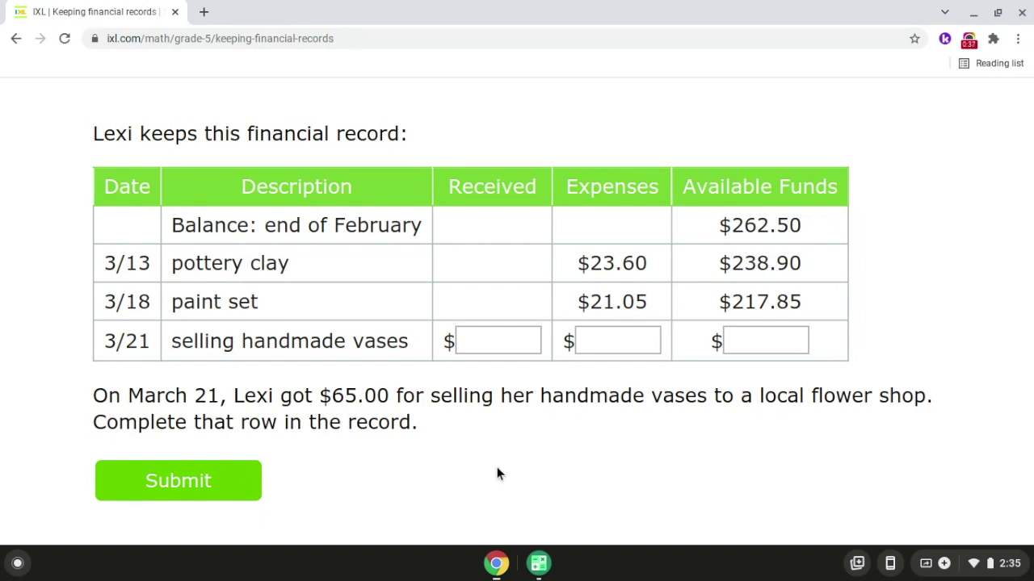
Enter $65.00 received for the 3/21 selling handmade vases row
left_click(500, 342)
type("65.00")
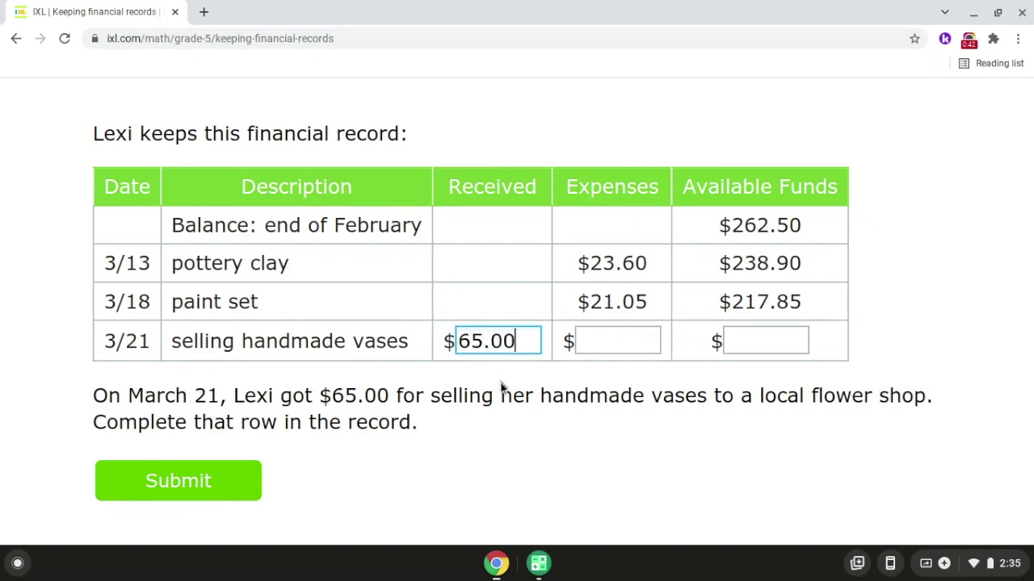
left_click(501, 437)
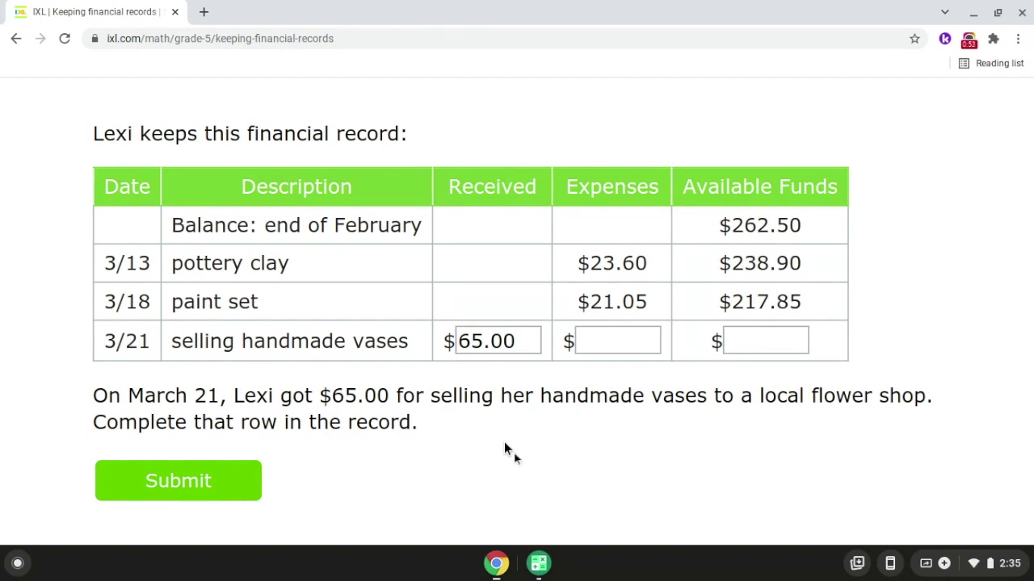
Calculate 217.85 + 65.00 = 282.85 in the Calculator
left_click(545, 557)
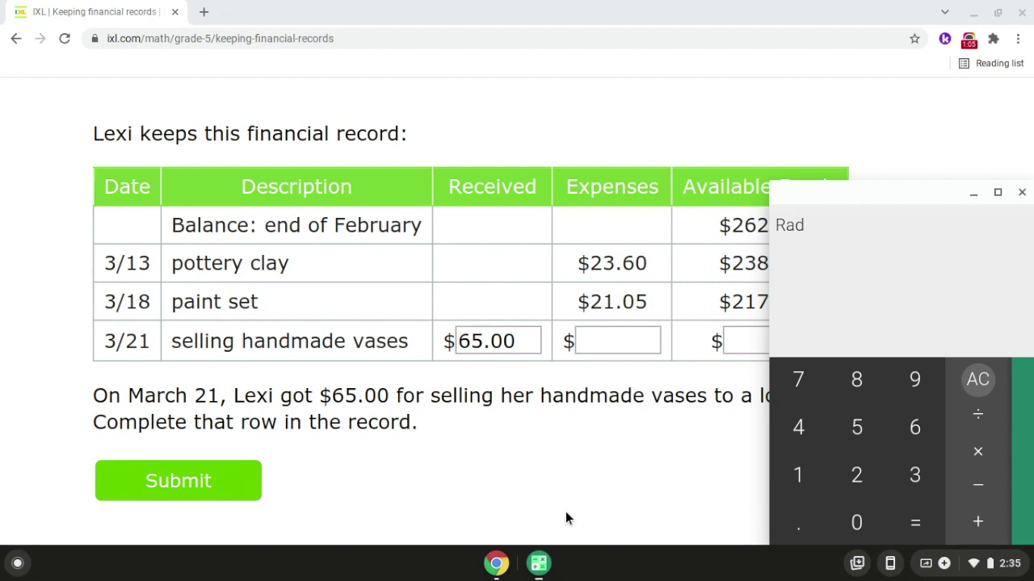
type("217.")
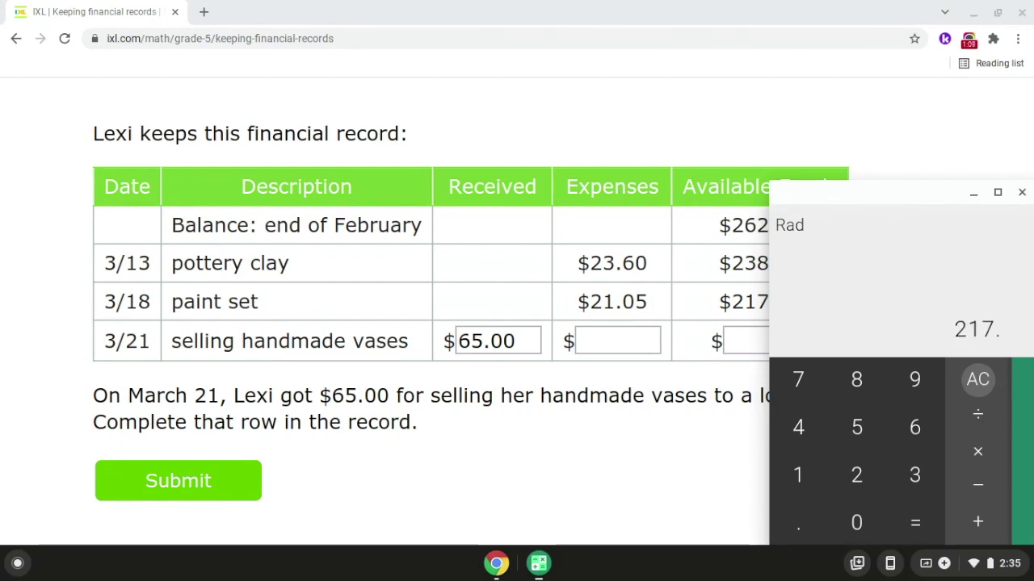
type("85 ")
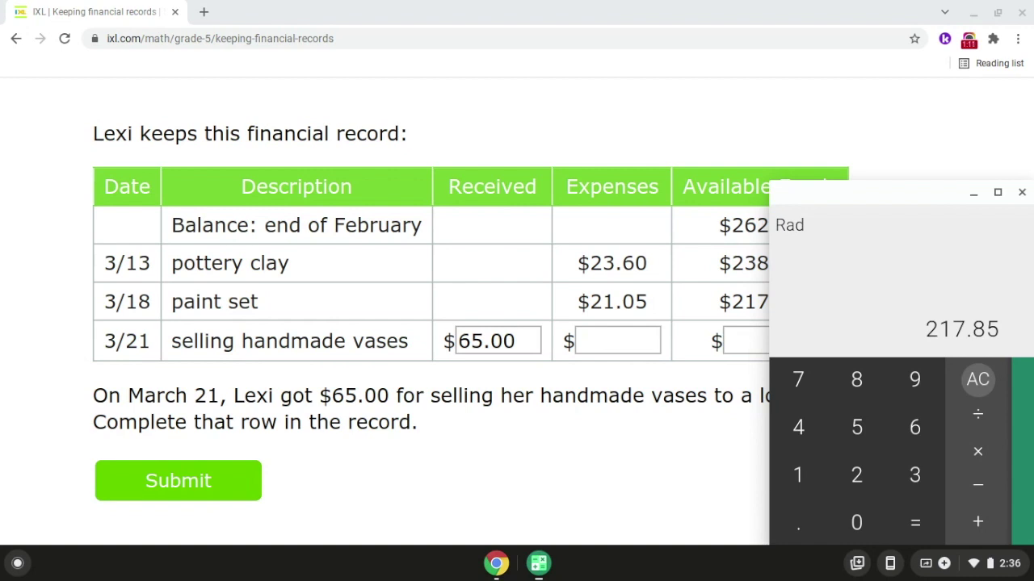
type("+ ")
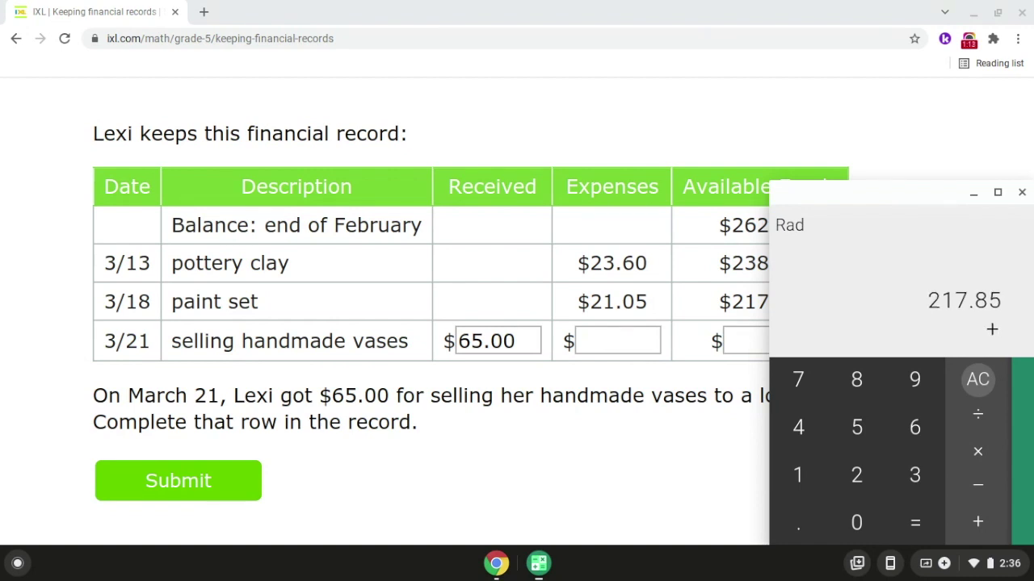
type("65.00")
key("Return")
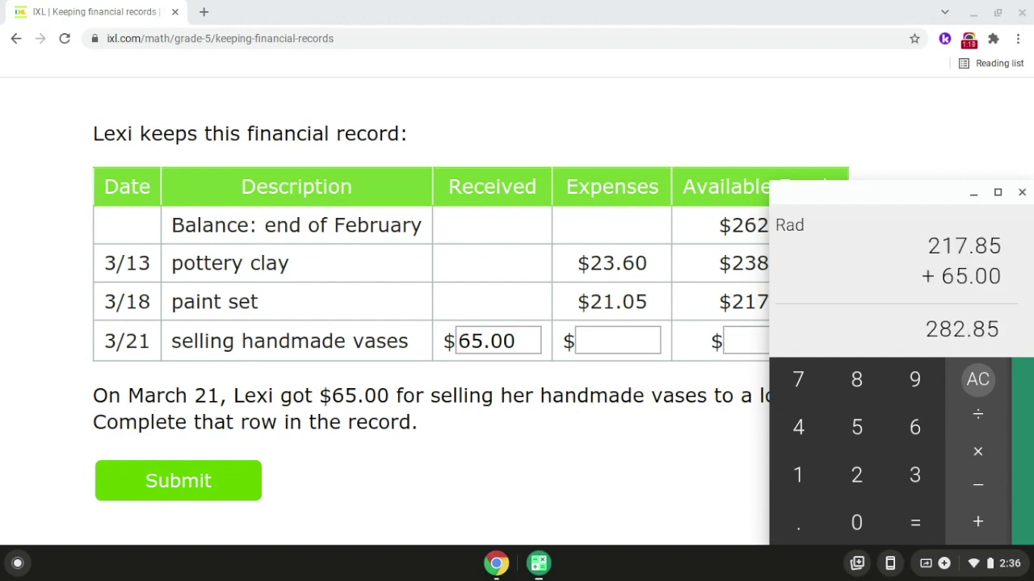